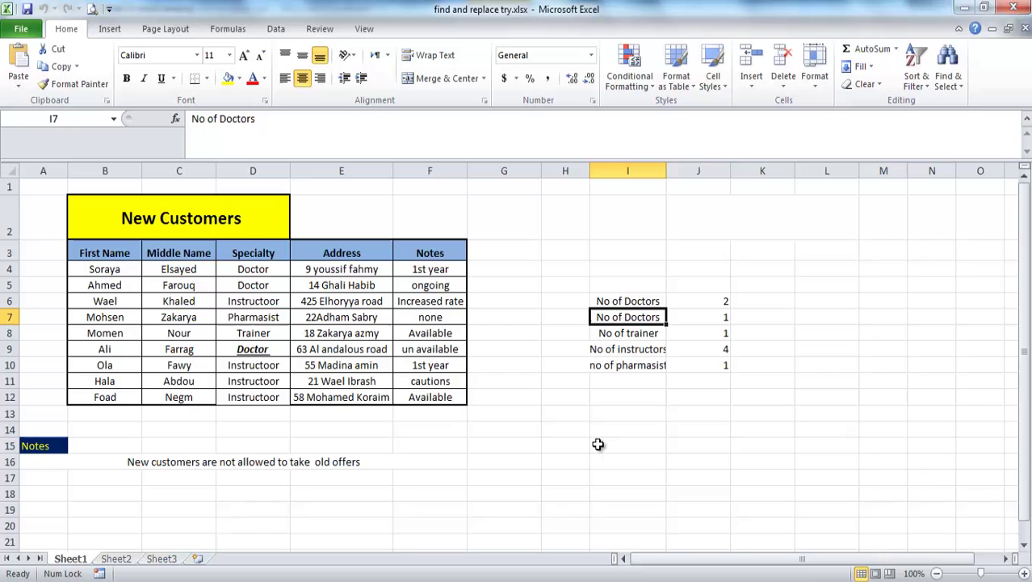
Show the two-page print preview of the New Customers sheet from the File menu
{"action": "left_click", "coordinate": [21, 29]}
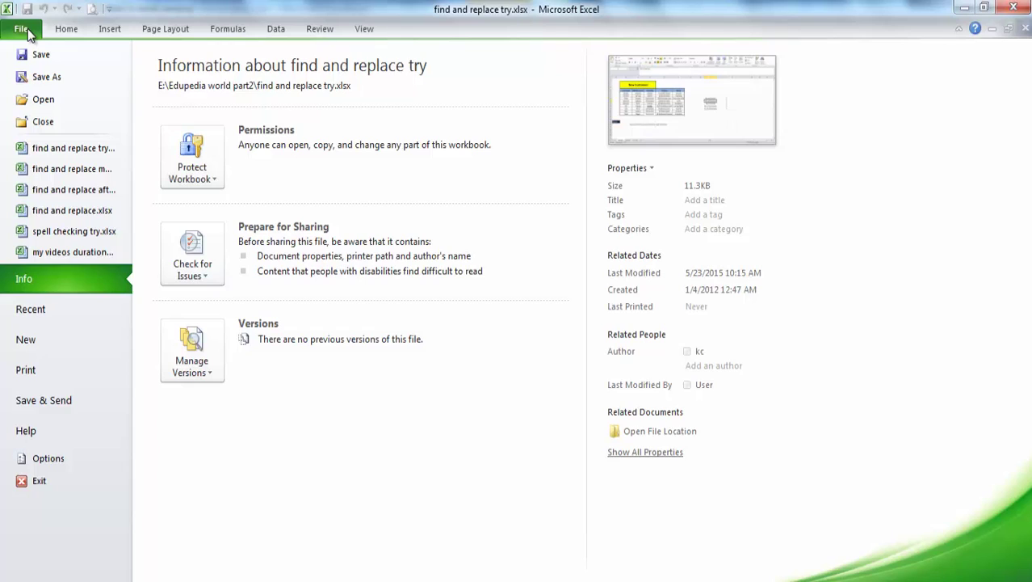
{"action": "left_click", "coordinate": [26, 370]}
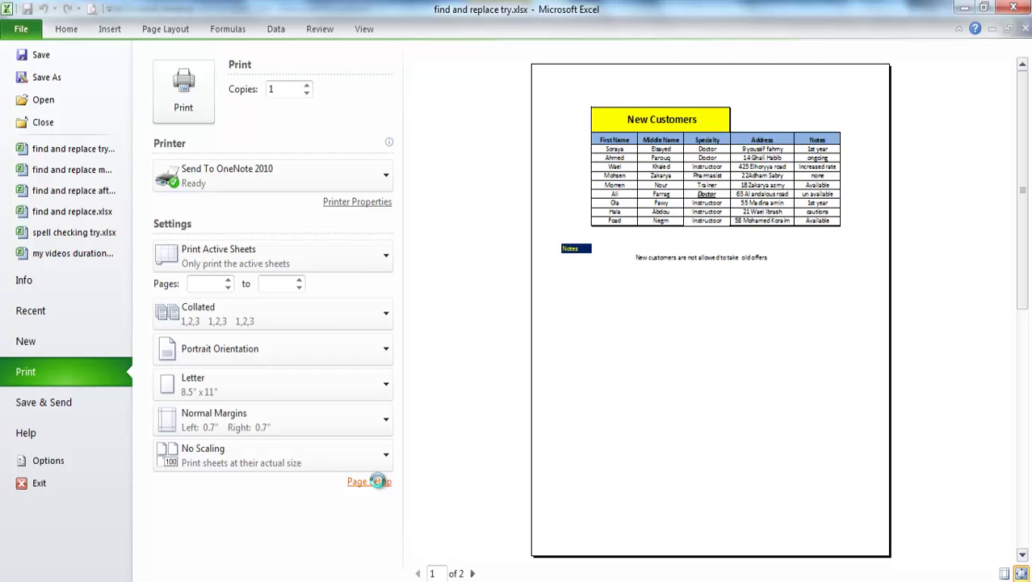
Turn on Gridlines printing in Page Setup's Sheet options for the New Customers sheet
{"action": "left_click", "coordinate": [380, 487]}
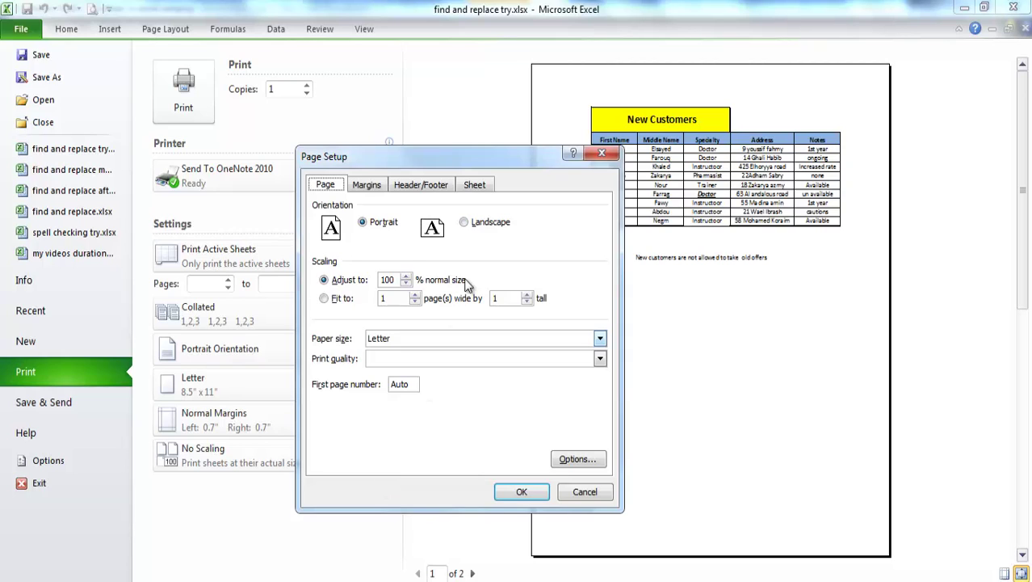
{"action": "left_click", "coordinate": [475, 186]}
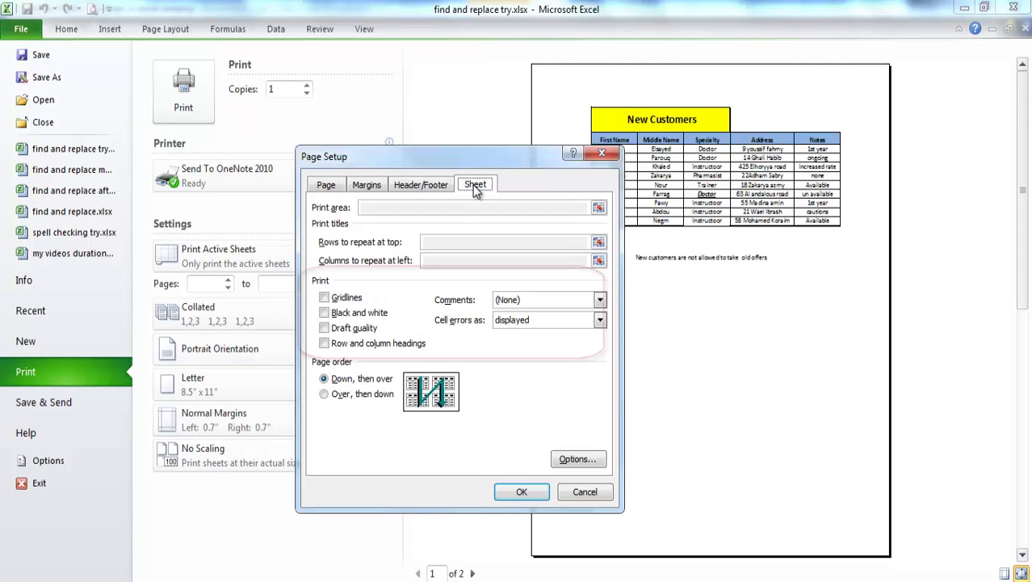
{"action": "left_click", "coordinate": [331, 301]}
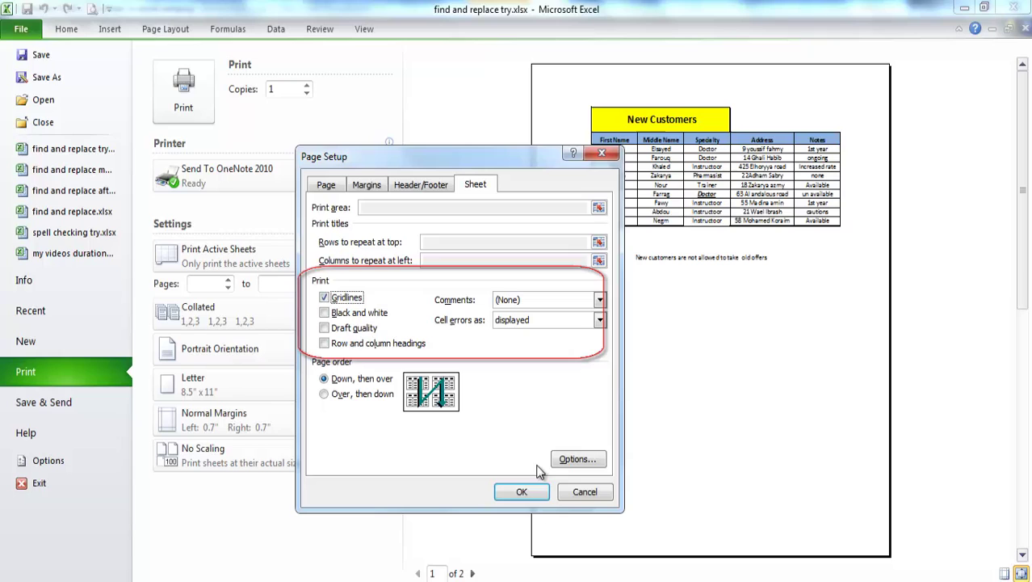
{"action": "left_click", "coordinate": [540, 494]}
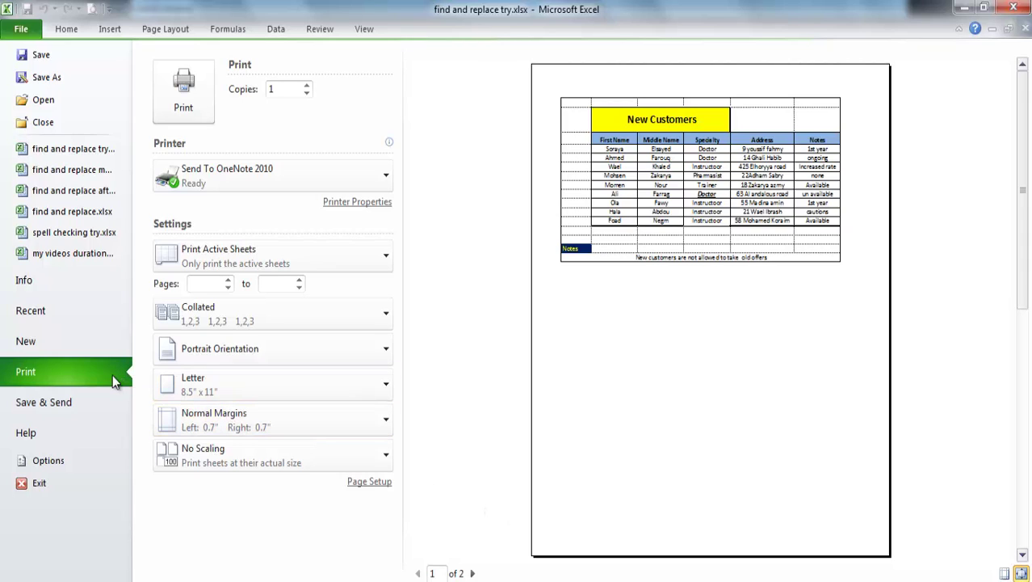
Enable printing of row and column headings in Page Setup's Sheet options
{"action": "left_click", "coordinate": [365, 484]}
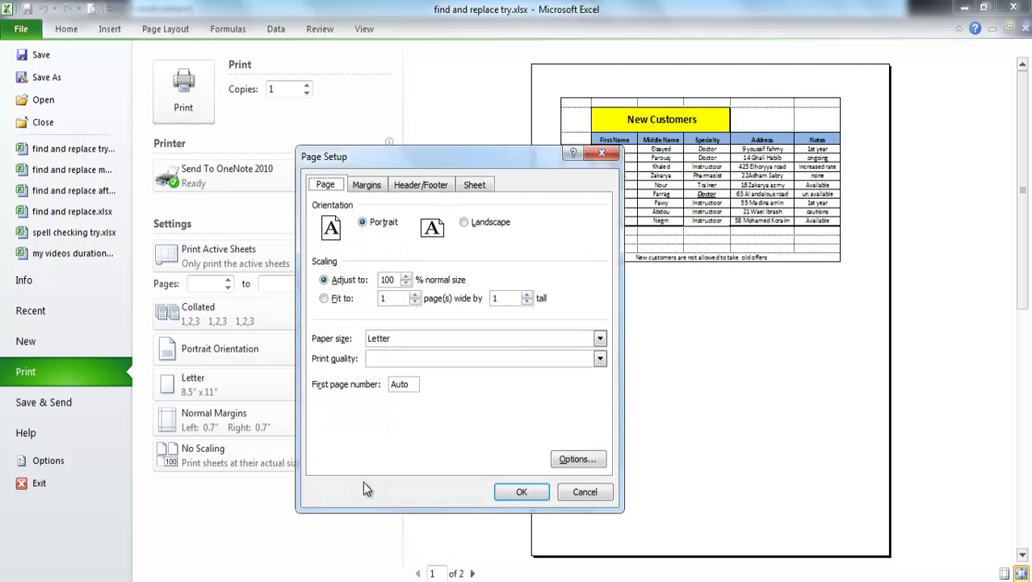
{"action": "left_click", "coordinate": [477, 186]}
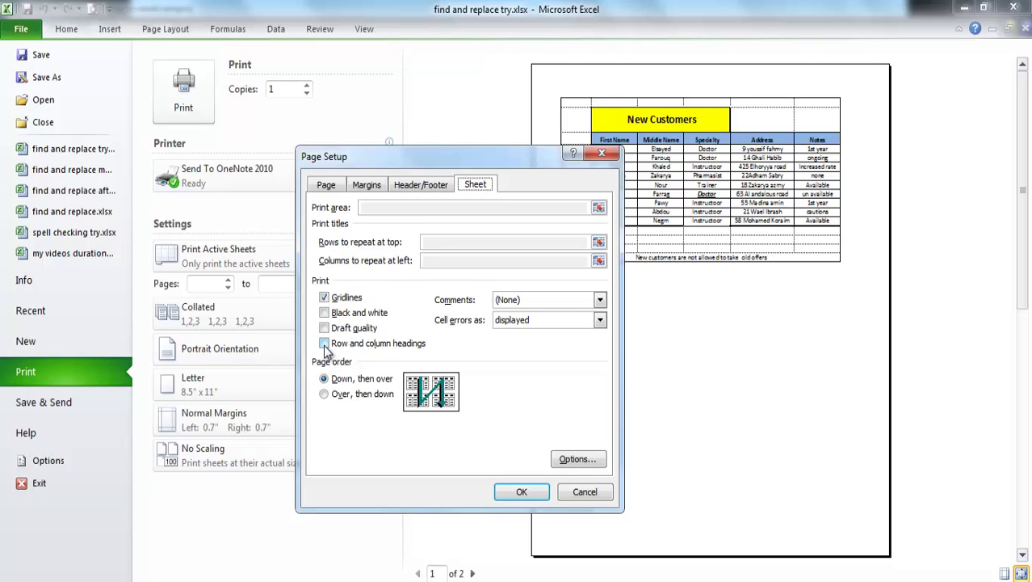
{"action": "left_click", "coordinate": [323, 344]}
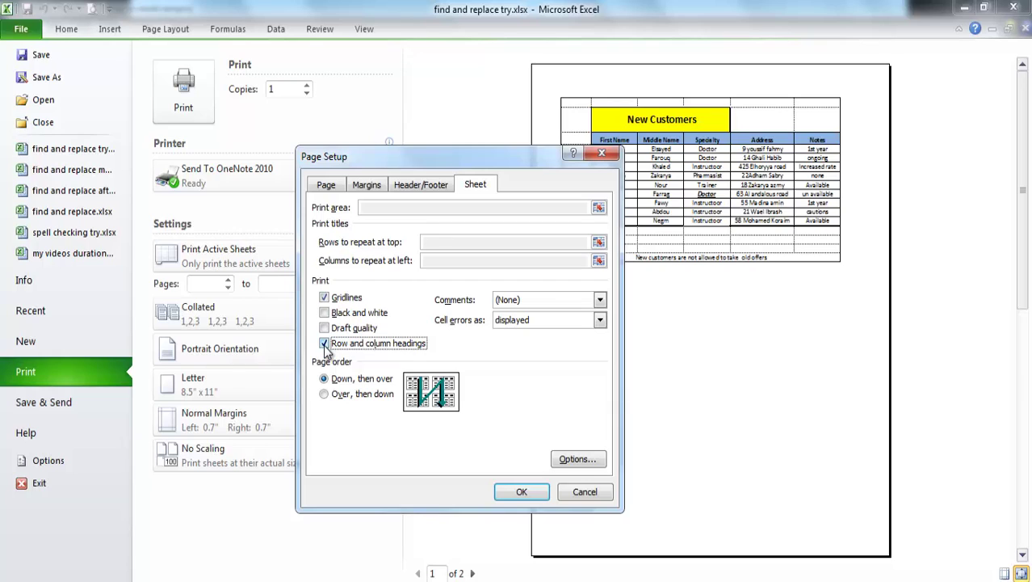
{"action": "left_click", "coordinate": [521, 493]}
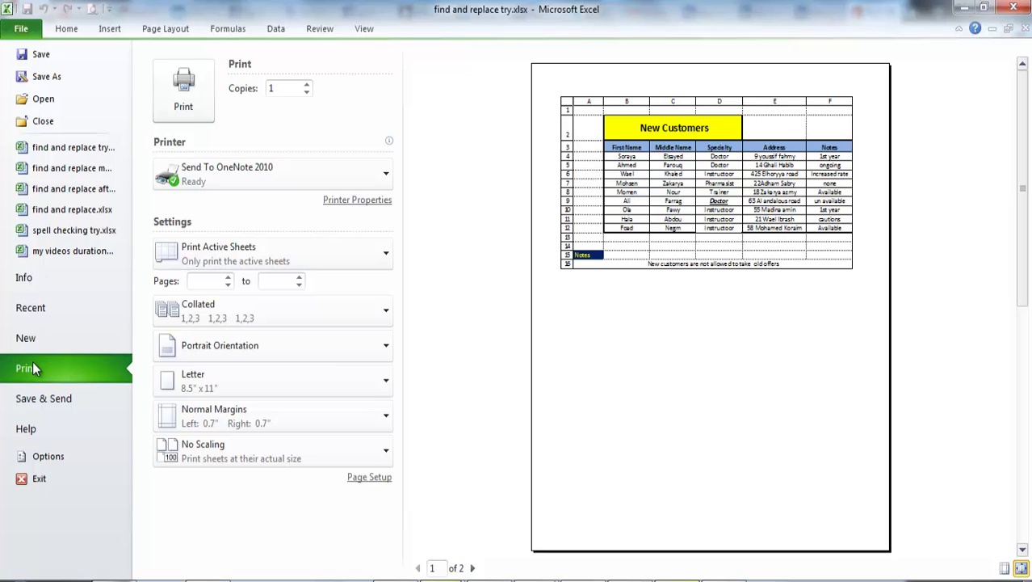
Clear both Gridlines and Row and column headings in Page Setup's Sheet options
{"action": "left_click", "coordinate": [369, 477]}
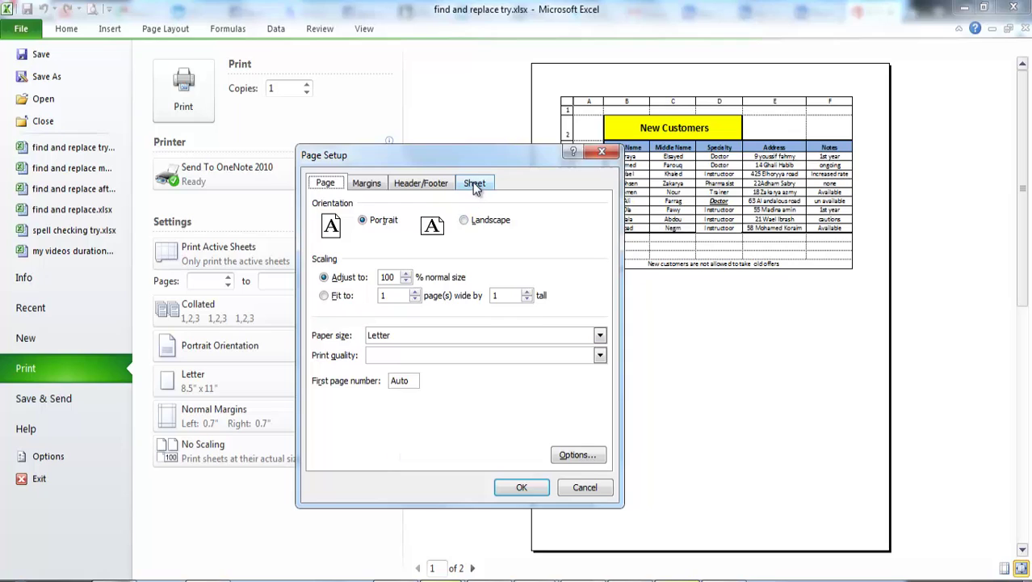
{"action": "left_click", "coordinate": [474, 184]}
{"action": "left_click", "coordinate": [330, 299]}
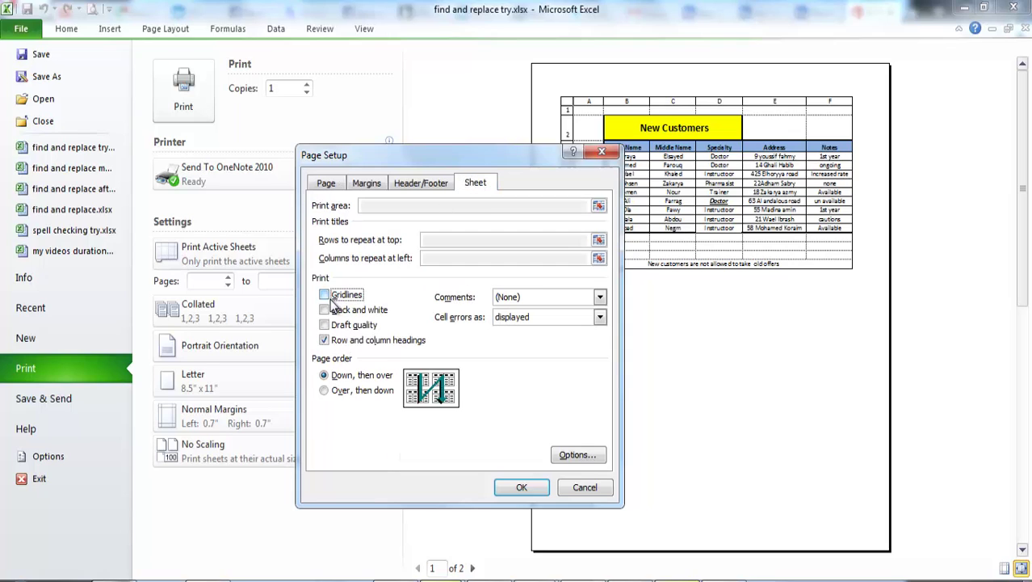
{"action": "left_click", "coordinate": [325, 340]}
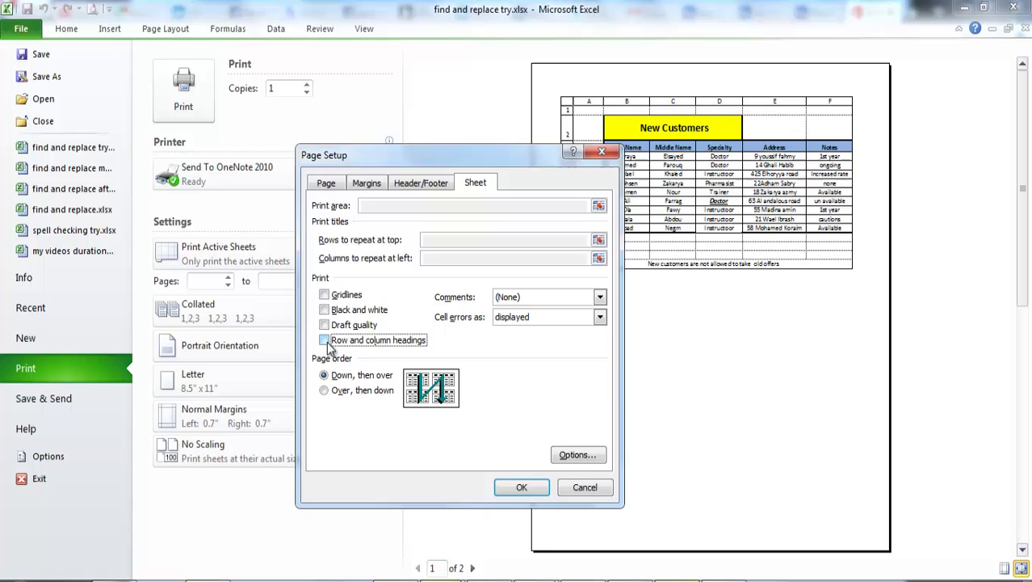
{"action": "left_click", "coordinate": [530, 489]}
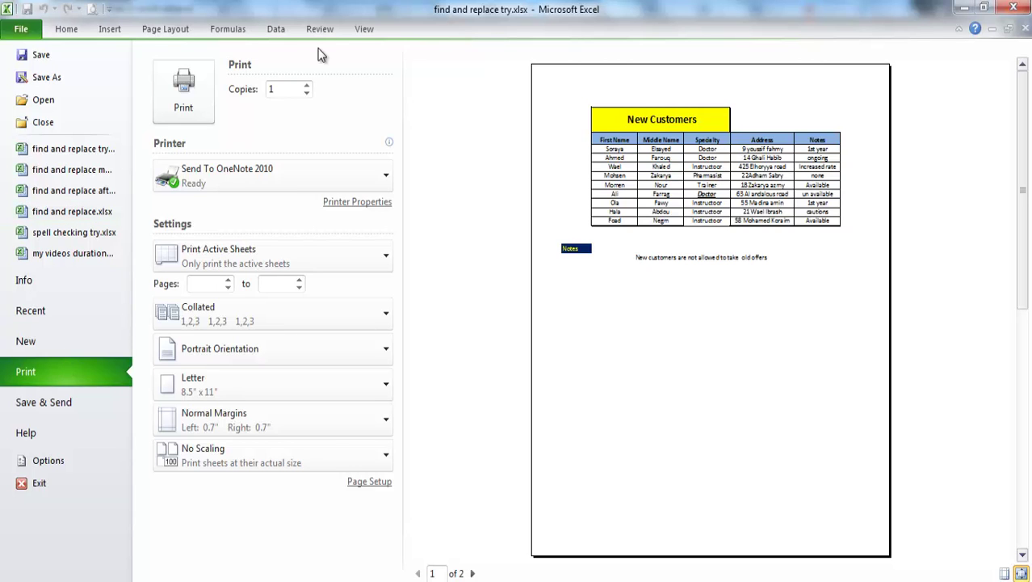
On the View tab, hide then re-show worksheet Gridlines and Headings
{"action": "left_click", "coordinate": [367, 31]}
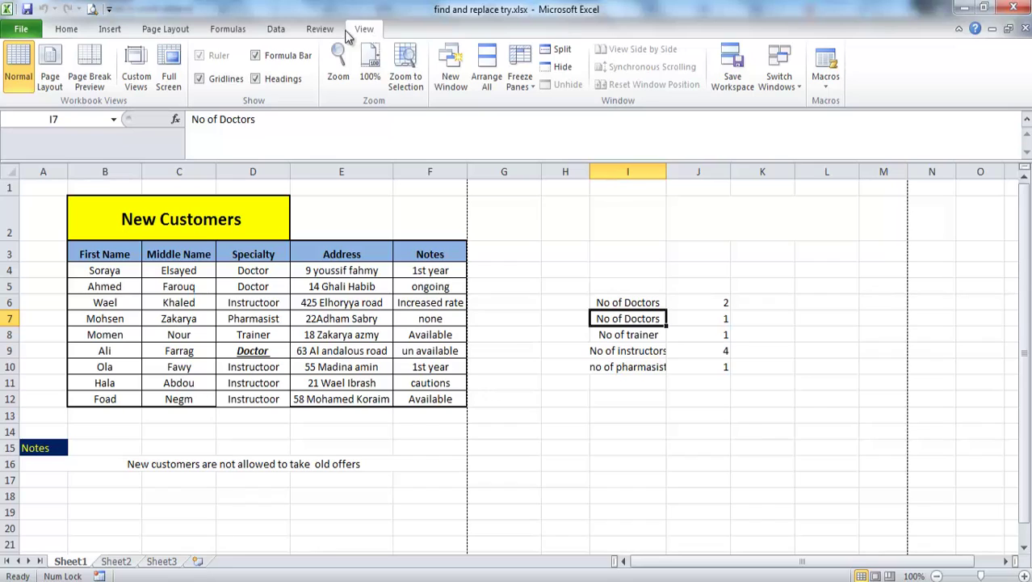
{"action": "left_click", "coordinate": [200, 83]}
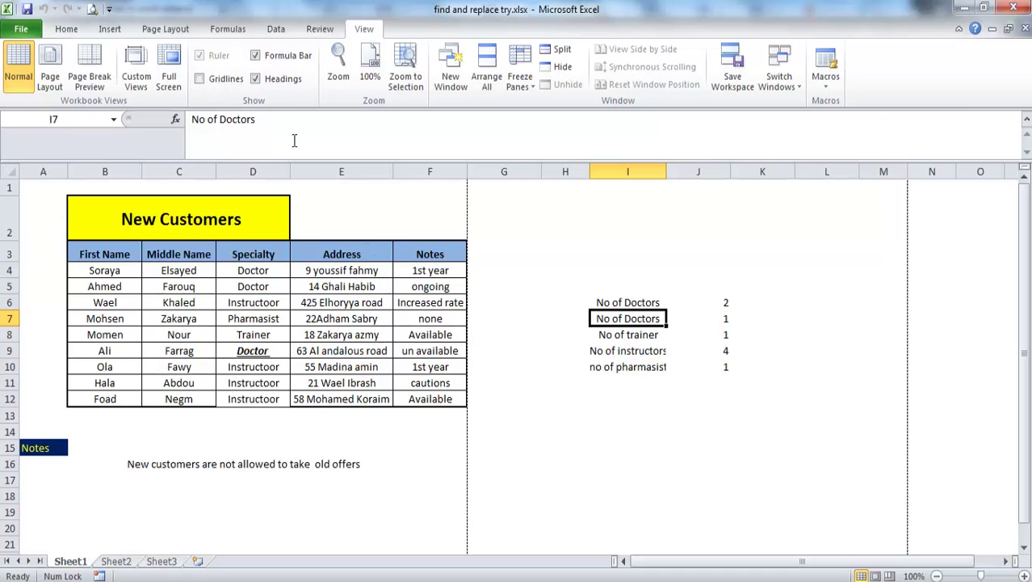
{"action": "left_click", "coordinate": [256, 79]}
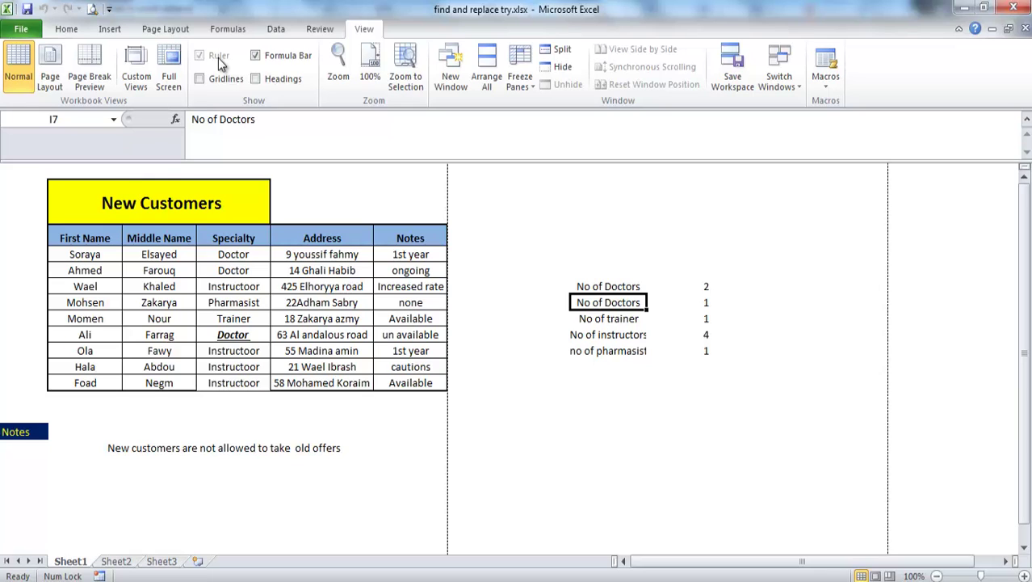
{"action": "left_click", "coordinate": [199, 80]}
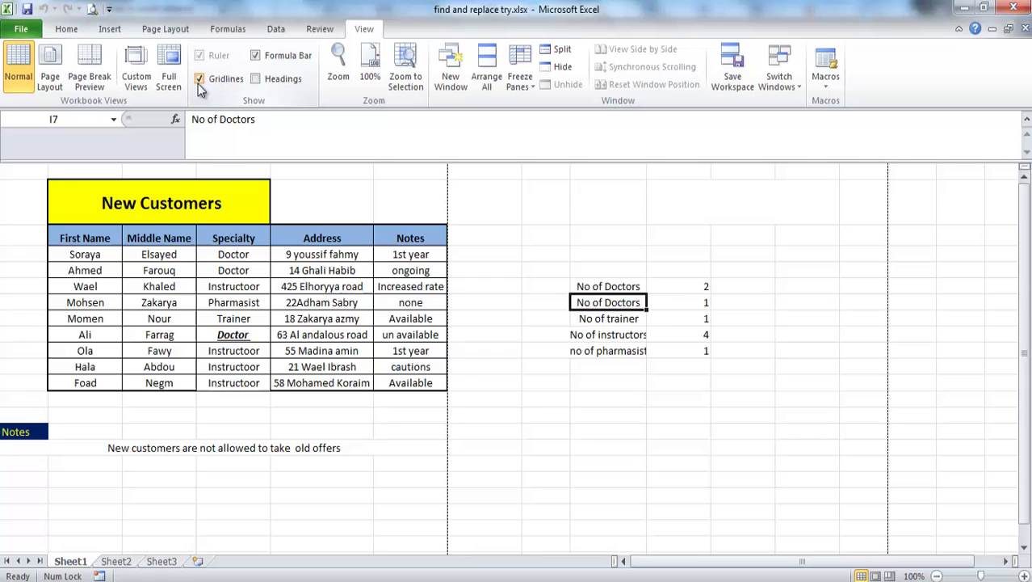
{"action": "left_click", "coordinate": [257, 79]}
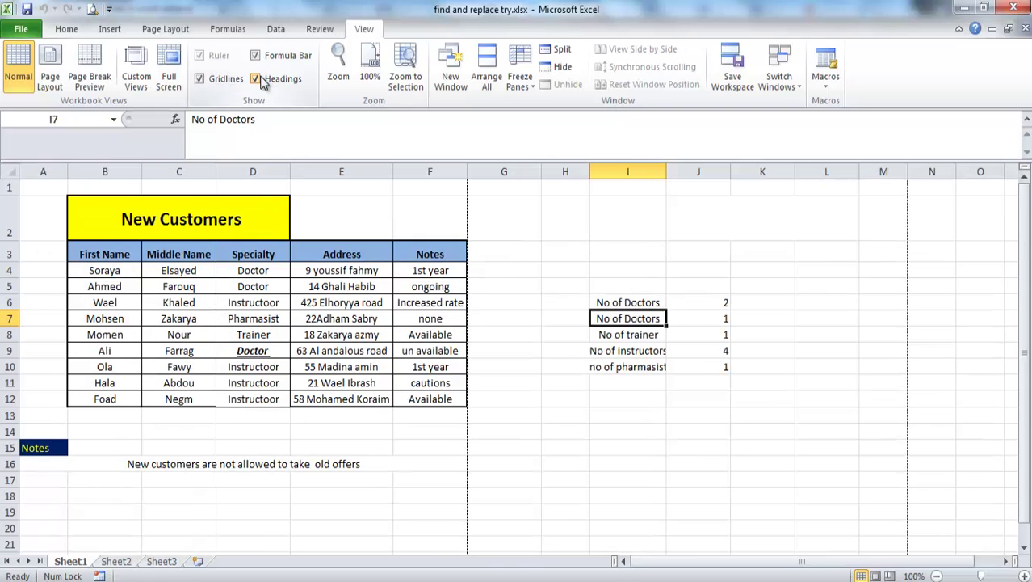